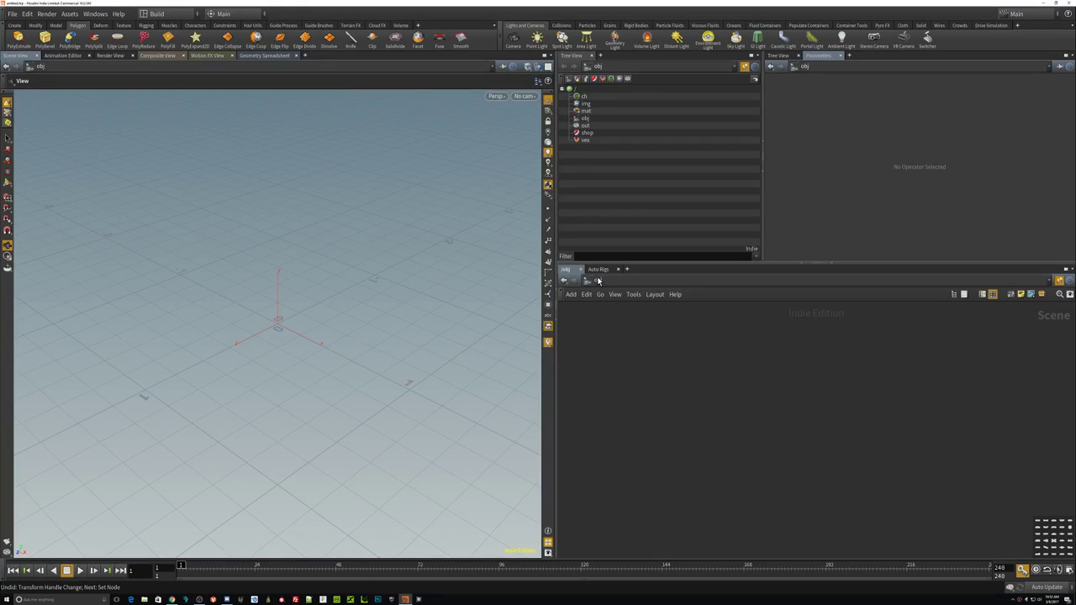
# Step: Merge the soldier character from $HIP/out.fbx into the scene and frame it in the view
pyautogui.click(14, 15)
pyautogui.moveTo(18, 162)
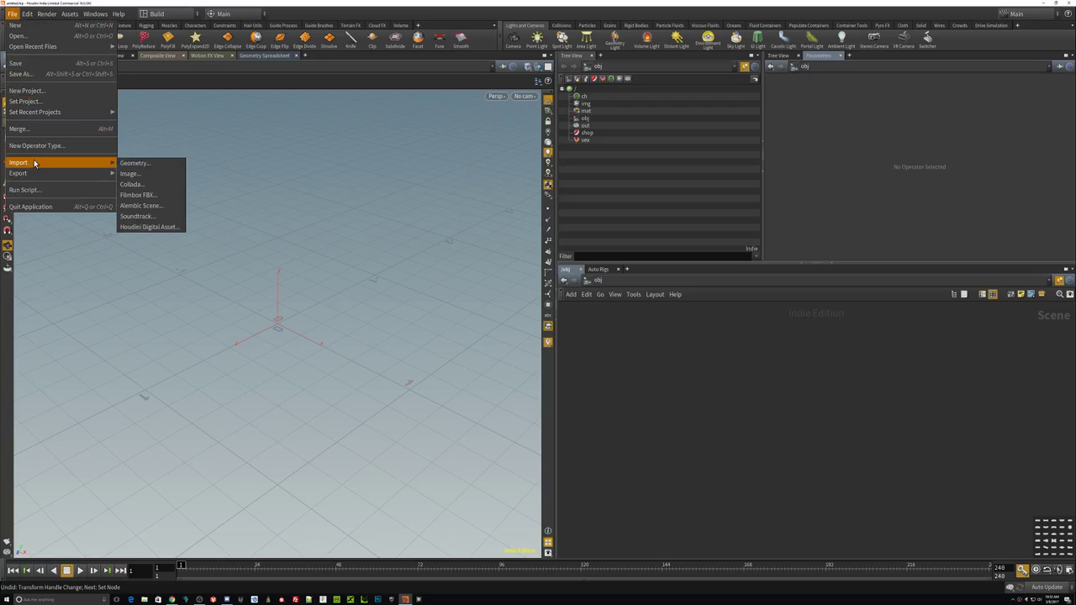
pyautogui.click(136, 198)
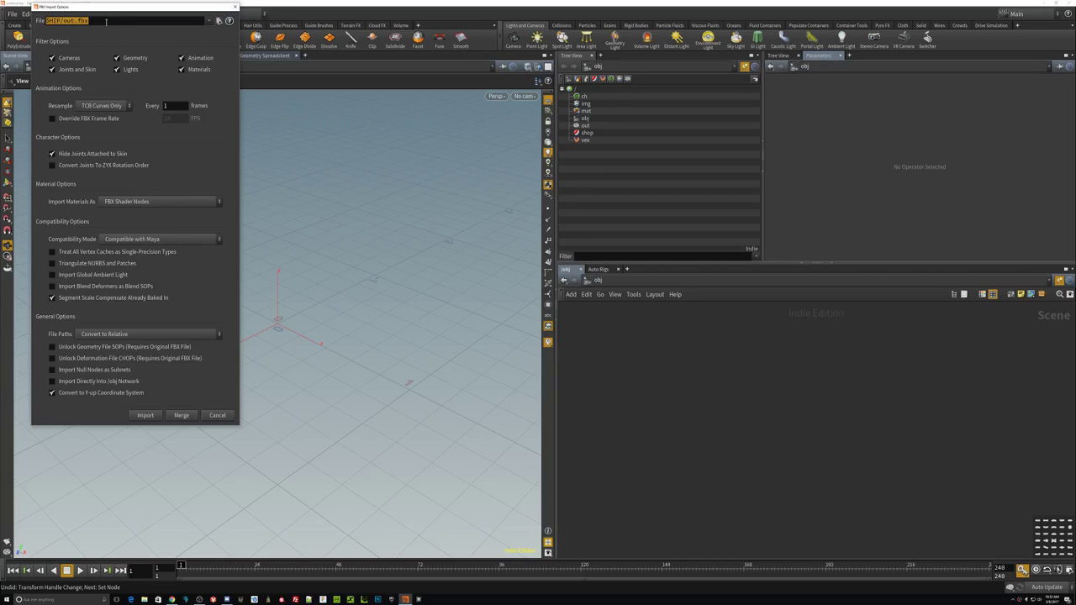
pyautogui.click(182, 416)
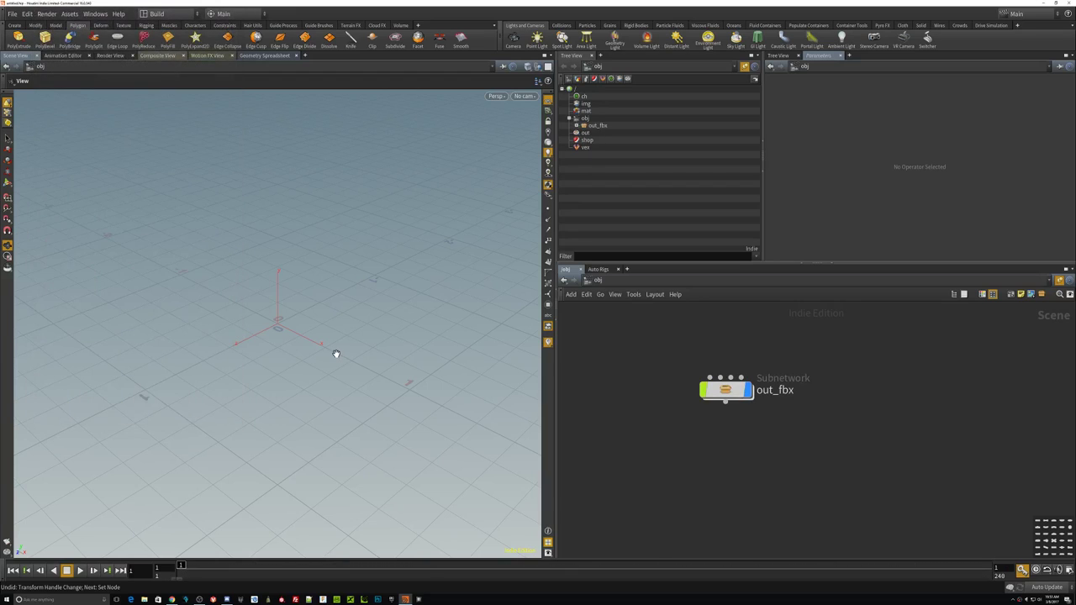
pyautogui.press('f')
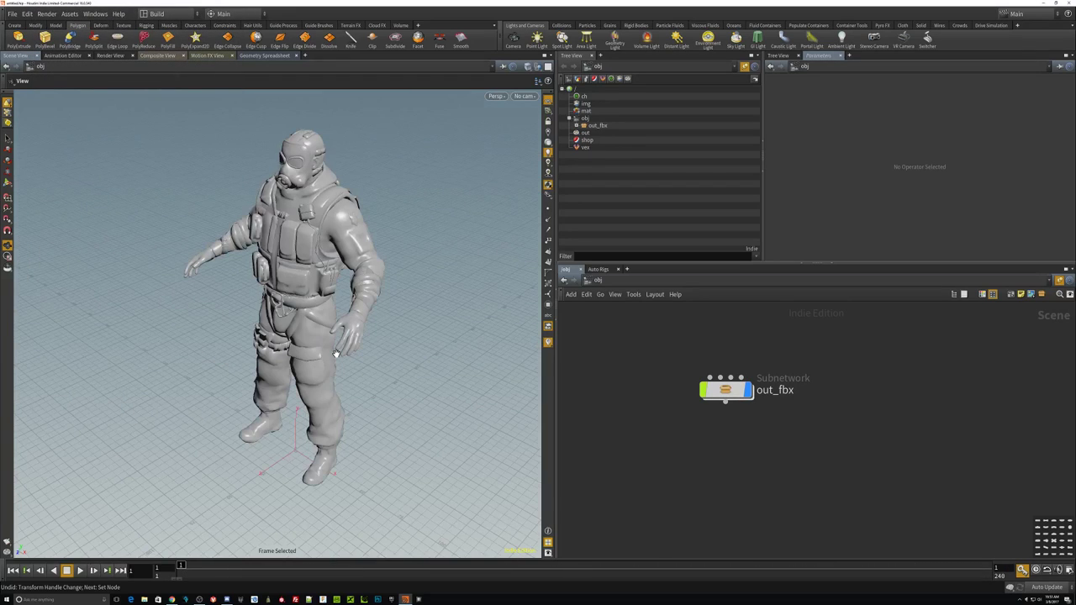
pyautogui.moveTo(334, 352); pyautogui.dragTo(491, 244)
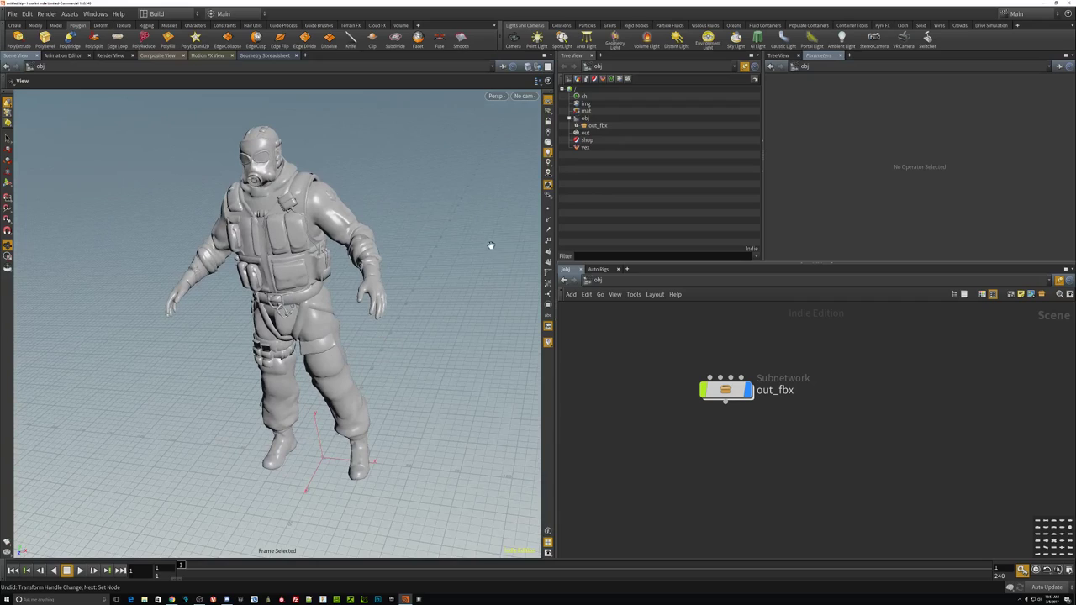
# Step: Set the out_fbx subnetwork's Uniform Scale to .01
pyautogui.click(594, 126)
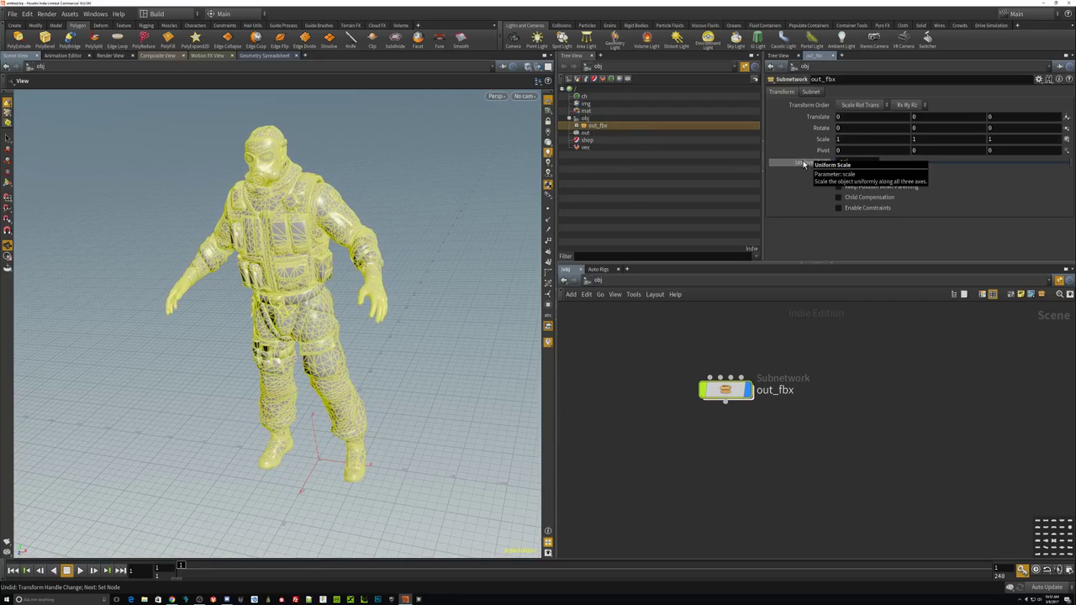
pyautogui.write('.01')
pyautogui.press('Return')
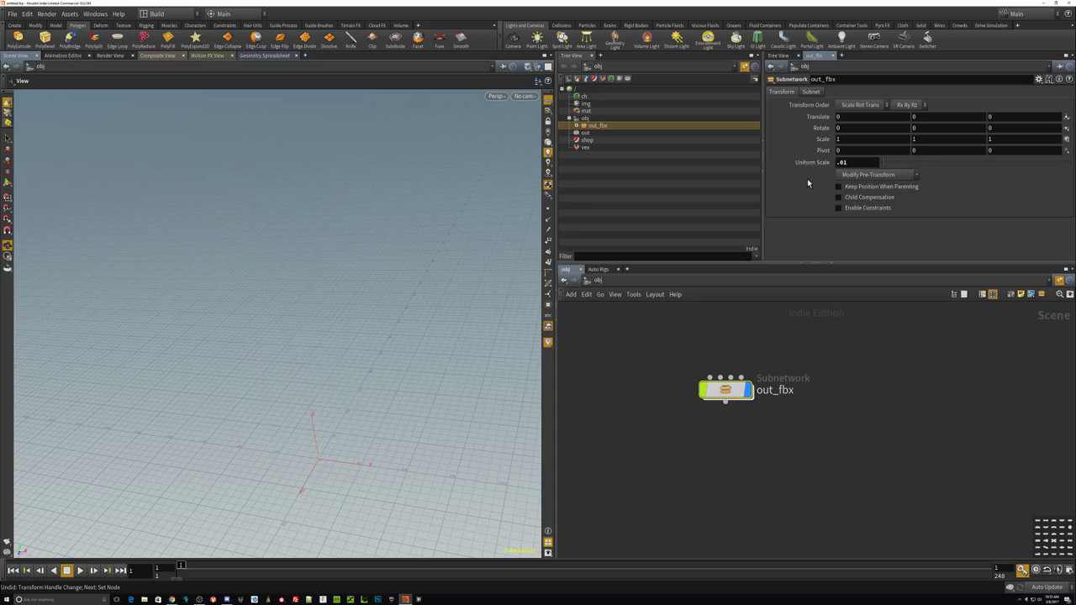
# Step: Create a biped Autorig asset, sledgerig, on the soldier mesh with Display Deform SOP enabled
pyautogui.press('f')
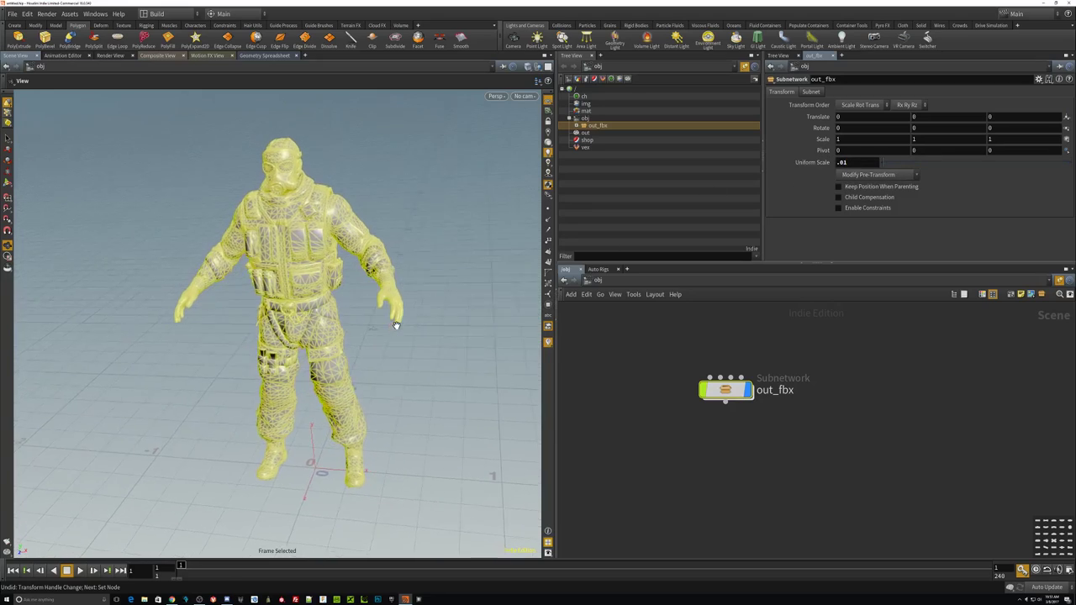
pyautogui.click(648, 323)
pyautogui.click(598, 269)
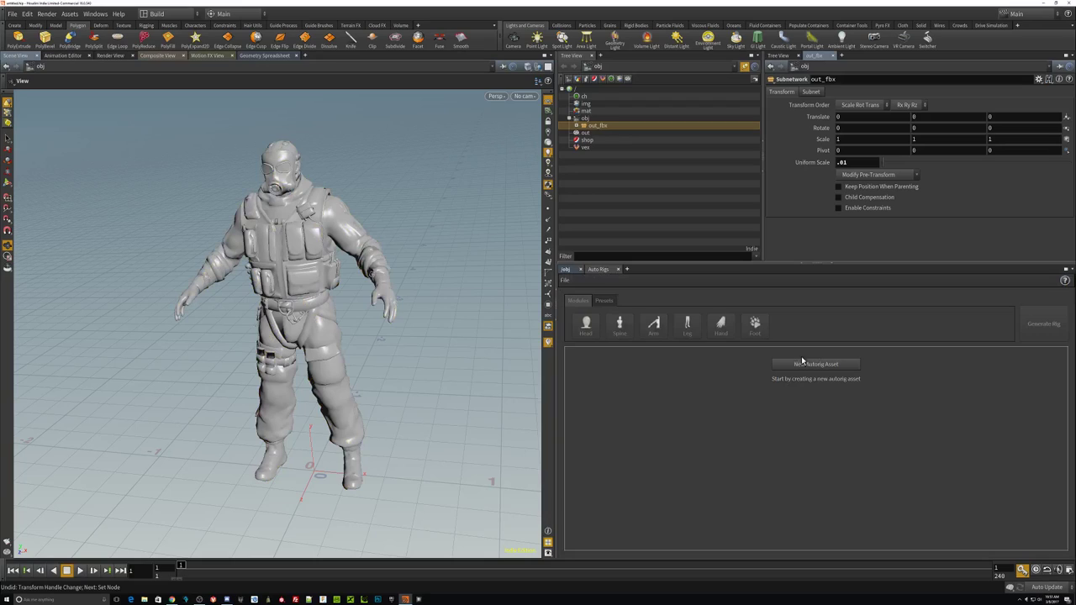
pyautogui.click(802, 365)
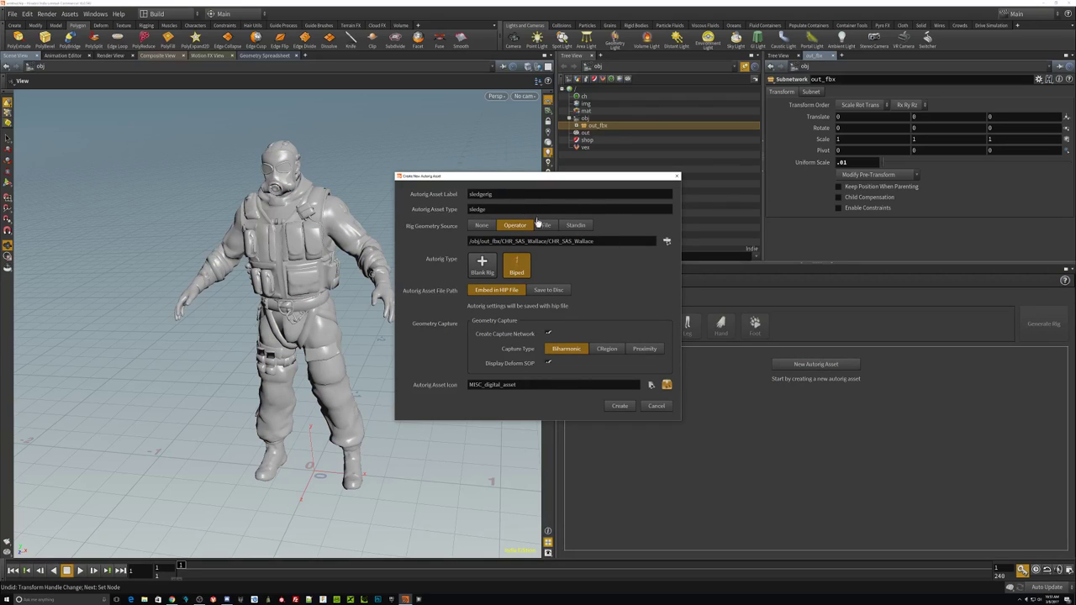
pyautogui.click(666, 241)
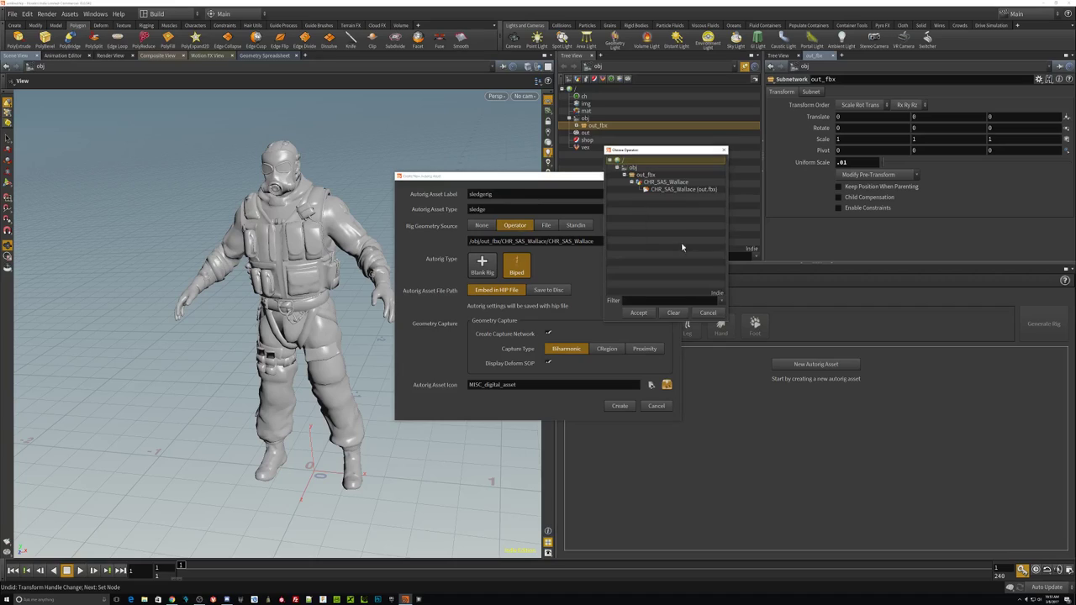
pyautogui.click(679, 189)
pyautogui.click(638, 312)
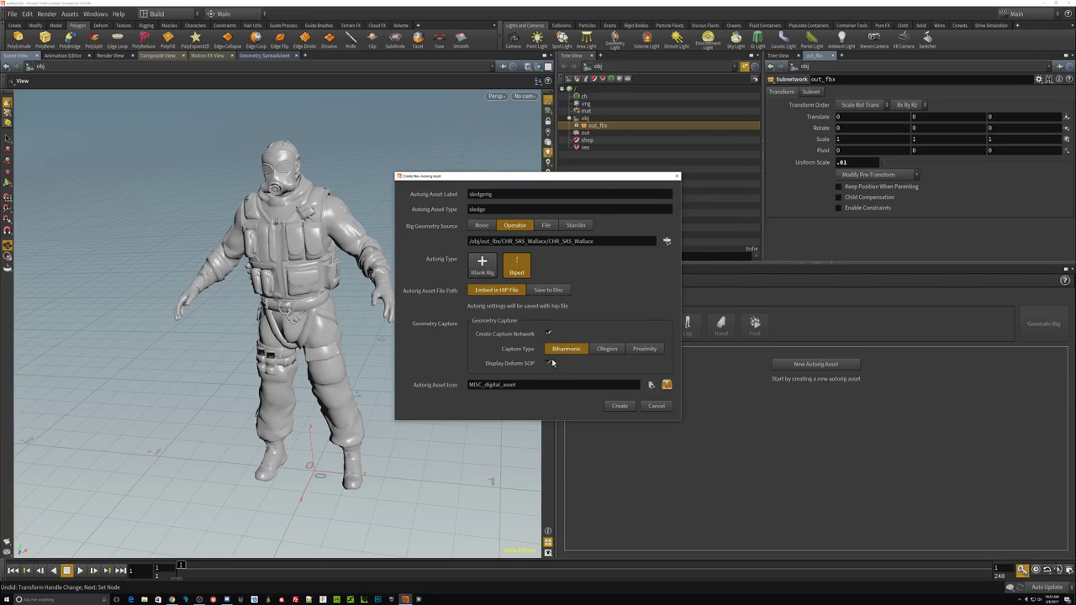
pyautogui.click(547, 363)
pyautogui.click(614, 408)
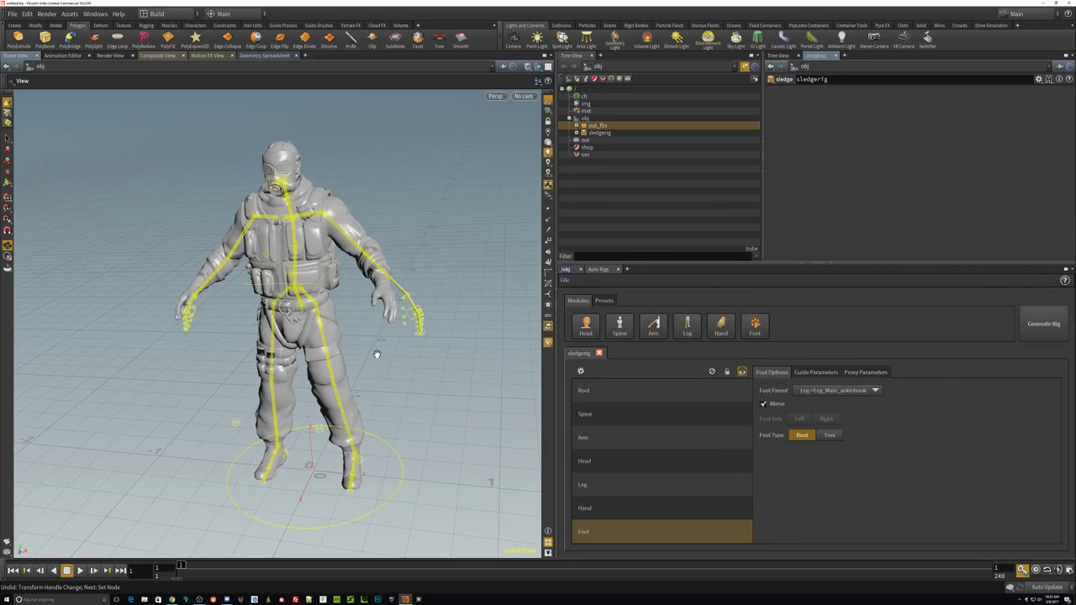
pyautogui.moveTo(372, 353)
pyautogui.mouseDown()
pyautogui.moveTo(357, 409)
pyautogui.moveTo(408, 413)
pyautogui.moveTo(307, 496)
pyautogui.moveTo(348, 304)
pyautogui.moveTo(362, 327)
pyautogui.moveTo(381, 290)
pyautogui.moveTo(557, 309)
pyautogui.moveTo(404, 325)
pyautogui.moveTo(406, 299)
pyautogui.mouseUp()
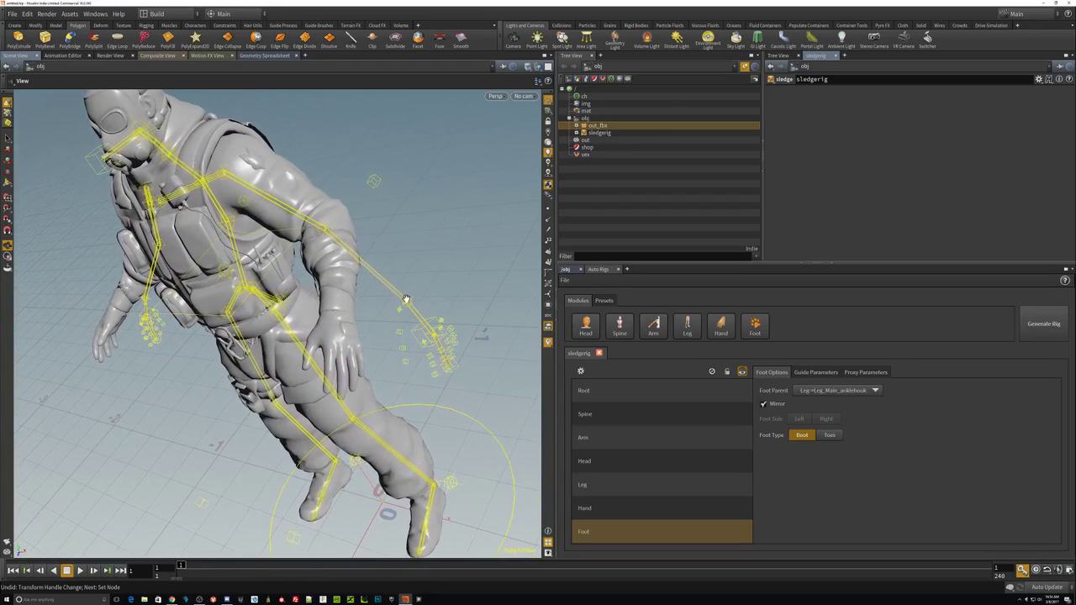
pyautogui.press('m')
# Step: Select the Arm_Main_wristhook guide, then rotate and move it into the glove's wrist
pyautogui.click(7, 181)
pyautogui.click(406, 308)
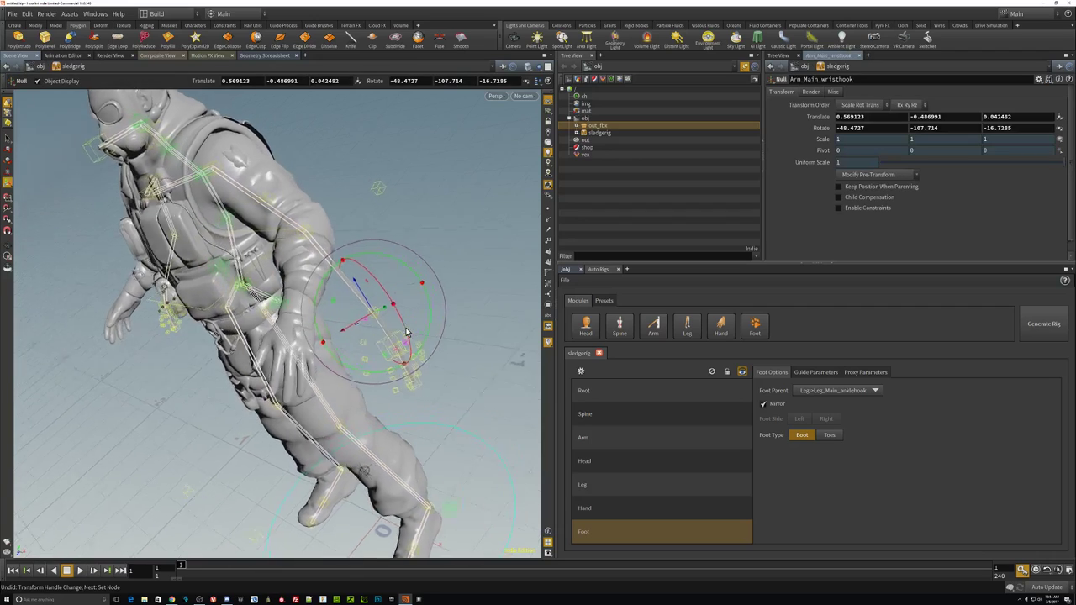
pyautogui.moveTo(425, 317)
pyautogui.mouseDown()
pyautogui.moveTo(364, 286)
pyautogui.moveTo(426, 301)
pyautogui.moveTo(349, 302)
pyautogui.moveTo(311, 328)
pyautogui.mouseUp()
pyautogui.moveTo(311, 328)
pyautogui.keyDown('alt'); pyautogui.mouseDown()
pyautogui.moveTo(298, 363)
pyautogui.moveTo(377, 371)
pyautogui.moveTo(443, 324)
pyautogui.mouseUp(); pyautogui.keyUp('alt')
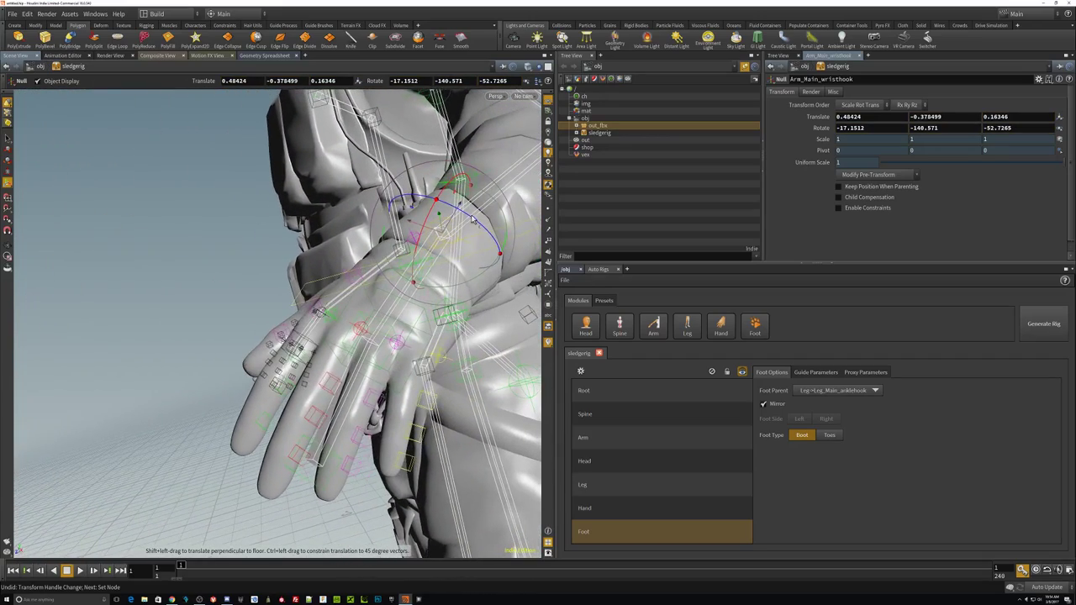
pyautogui.moveTo(461, 205)
pyautogui.mouseDown()
pyautogui.moveTo(407, 334)
pyautogui.moveTo(317, 256)
pyautogui.moveTo(336, 262)
pyautogui.moveTo(302, 278)
pyautogui.moveTo(312, 412)
pyautogui.mouseUp()
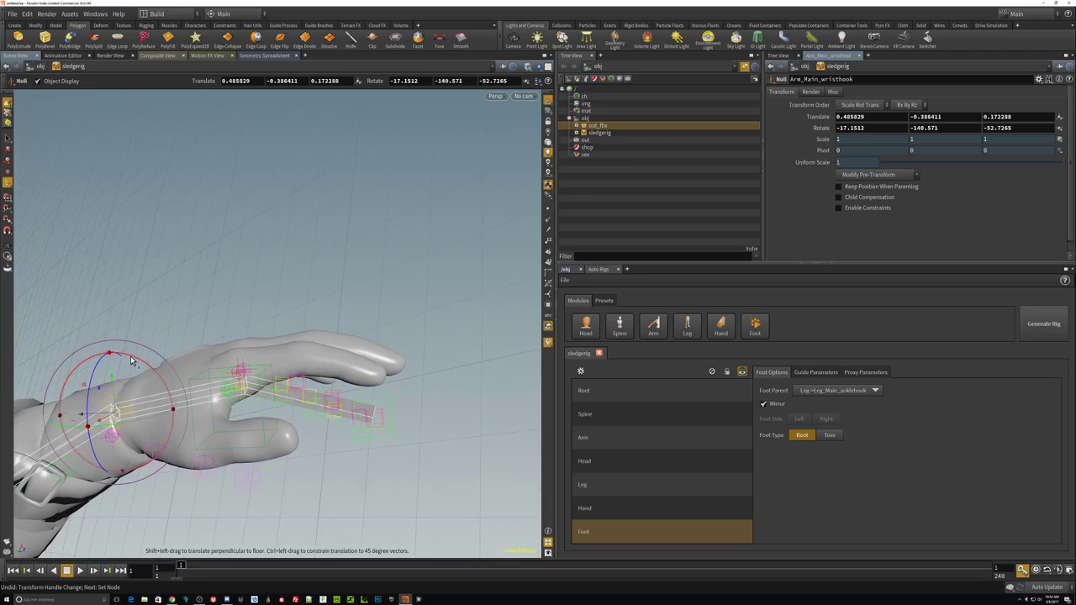
# Step: Fine-tune the wrist guide's X rotation to match the glove, checking from other angles
pyautogui.moveTo(131, 360); pyautogui.dragTo(122, 320)
pyautogui.moveTo(210, 345)
pyautogui.keyDown('alt'); pyautogui.mouseDown()
pyautogui.moveTo(315, 391)
pyautogui.moveTo(280, 411)
pyautogui.moveTo(287, 204)
pyautogui.mouseUp(); pyautogui.keyUp('alt')
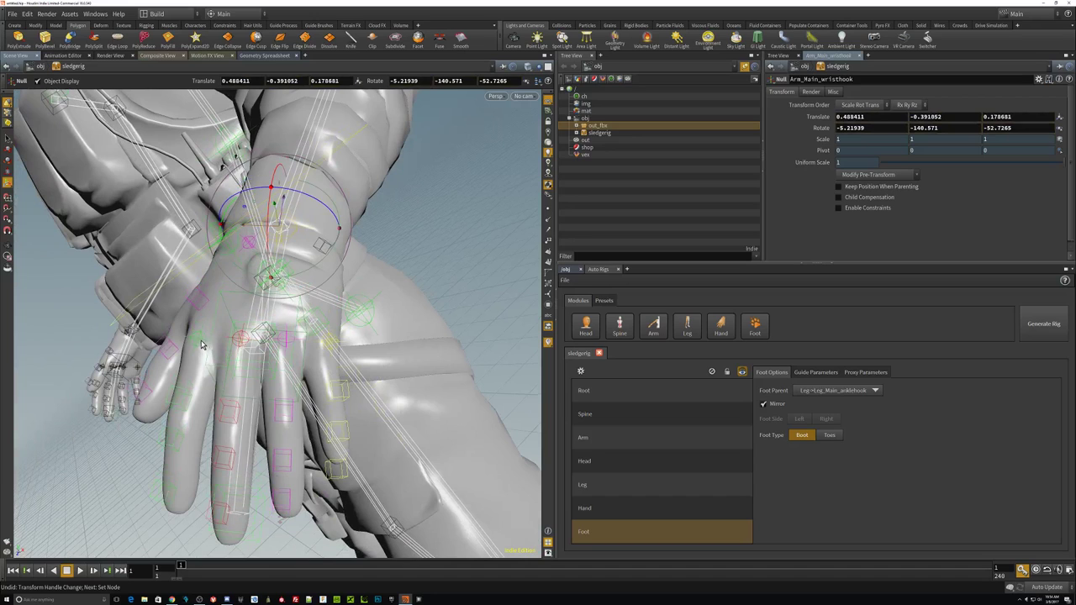
pyautogui.keyDown('alt'); pyautogui.moveTo(289, 345); pyautogui.dragTo(287, 367); pyautogui.keyUp('alt')
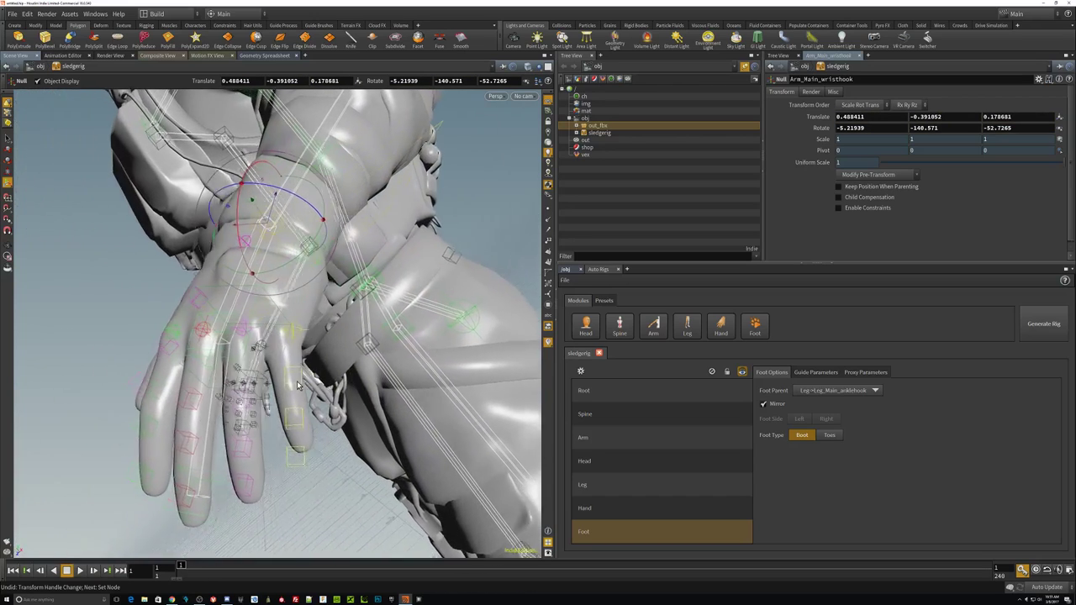
pyautogui.moveTo(291, 331)
pyautogui.keyDown('alt'); pyautogui.mouseDown()
pyautogui.moveTo(318, 330)
pyautogui.moveTo(301, 337)
pyautogui.moveTo(321, 353)
pyautogui.moveTo(293, 332)
pyautogui.mouseUp(); pyautogui.keyUp('alt')
# Step: Rotate the finger_4 through finger_1 root guides to follow the glove's fingers
pyautogui.click(318, 329)
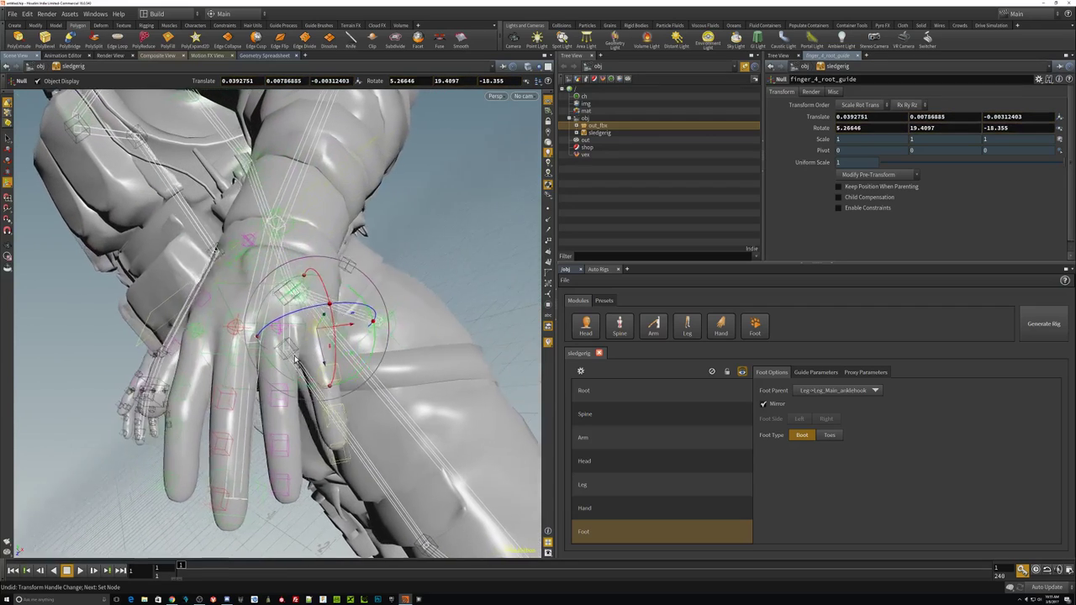
pyautogui.click(302, 370)
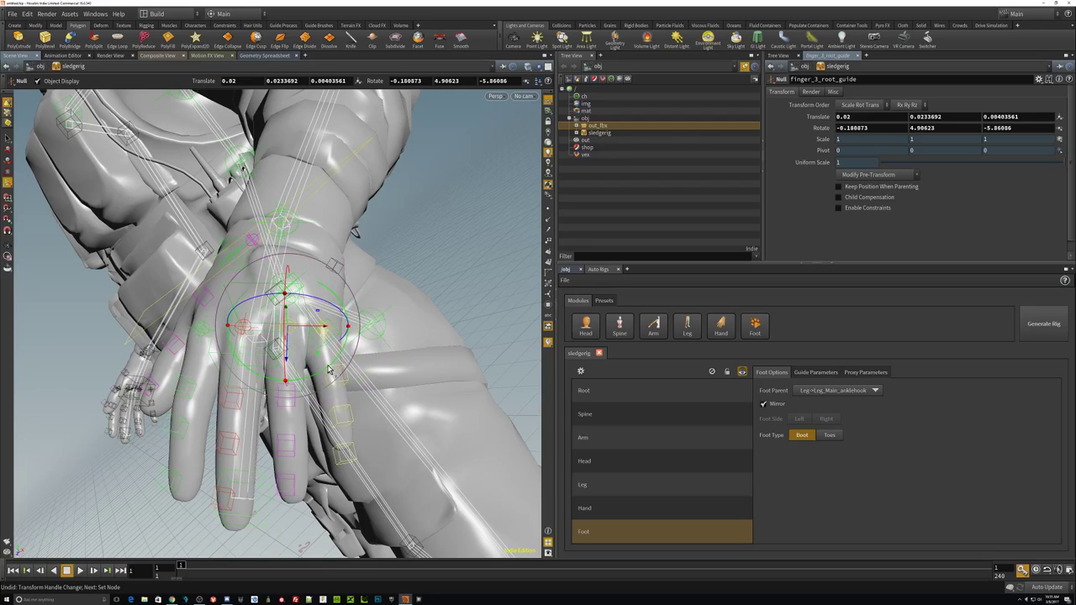
pyautogui.moveTo(320, 379)
pyautogui.mouseDown()
pyautogui.moveTo(284, 332)
pyautogui.moveTo(307, 382)
pyautogui.moveTo(318, 383)
pyautogui.moveTo(299, 362)
pyautogui.moveTo(263, 354)
pyautogui.moveTo(283, 380)
pyautogui.moveTo(260, 404)
pyautogui.moveTo(268, 380)
pyautogui.mouseUp()
pyautogui.click(284, 332)
pyautogui.click(244, 338)
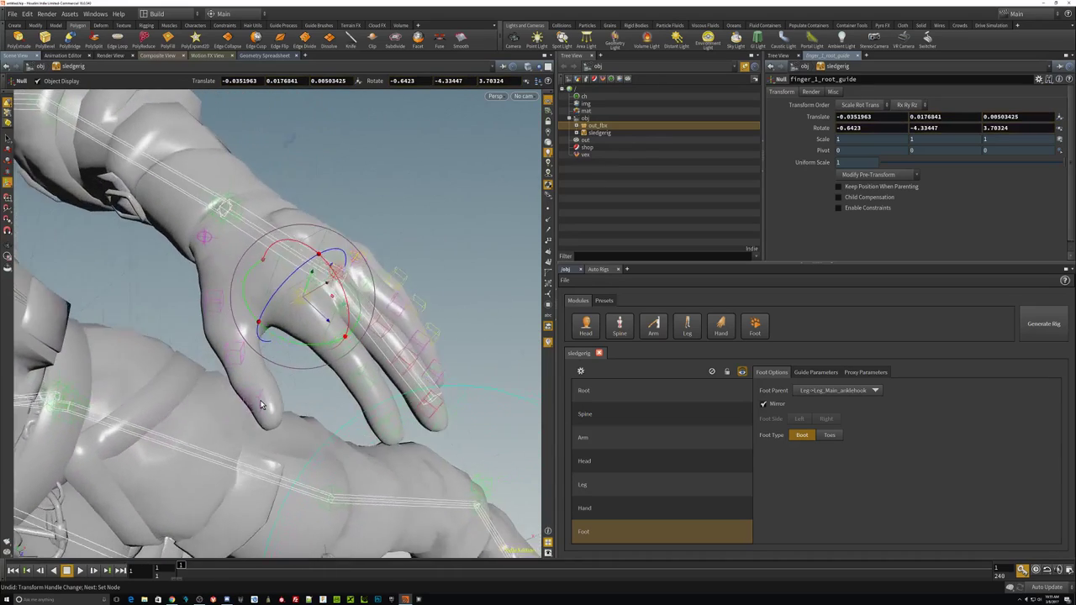
# Step: Frame the whole character and request generating the sledgerig rig
pyautogui.press('h')
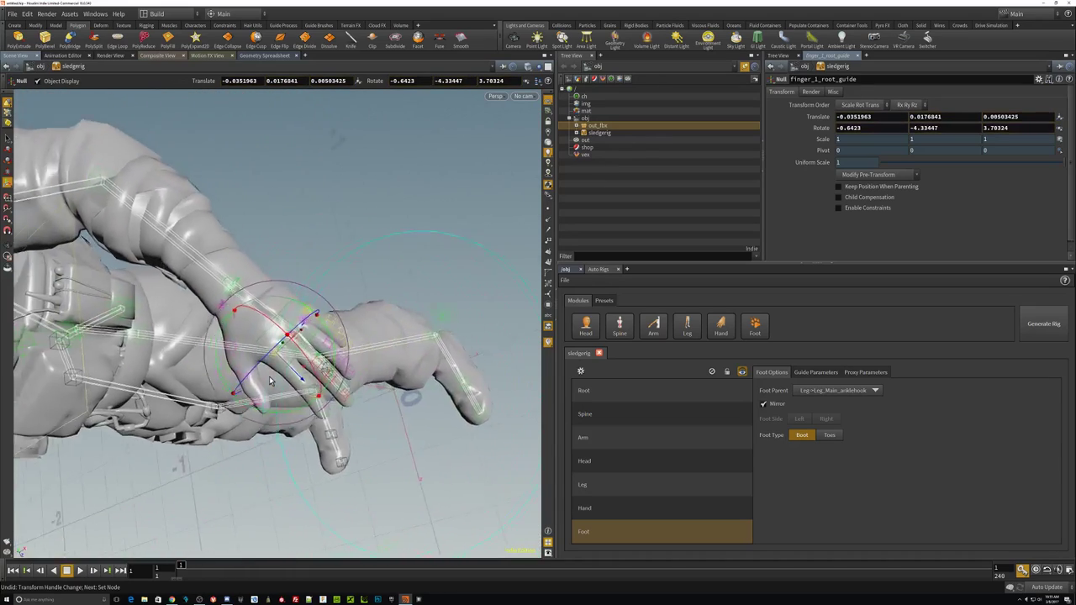
pyautogui.keyDown('alt'); pyautogui.moveTo(269, 380); pyautogui.dragTo(269, 381); pyautogui.keyUp('alt')
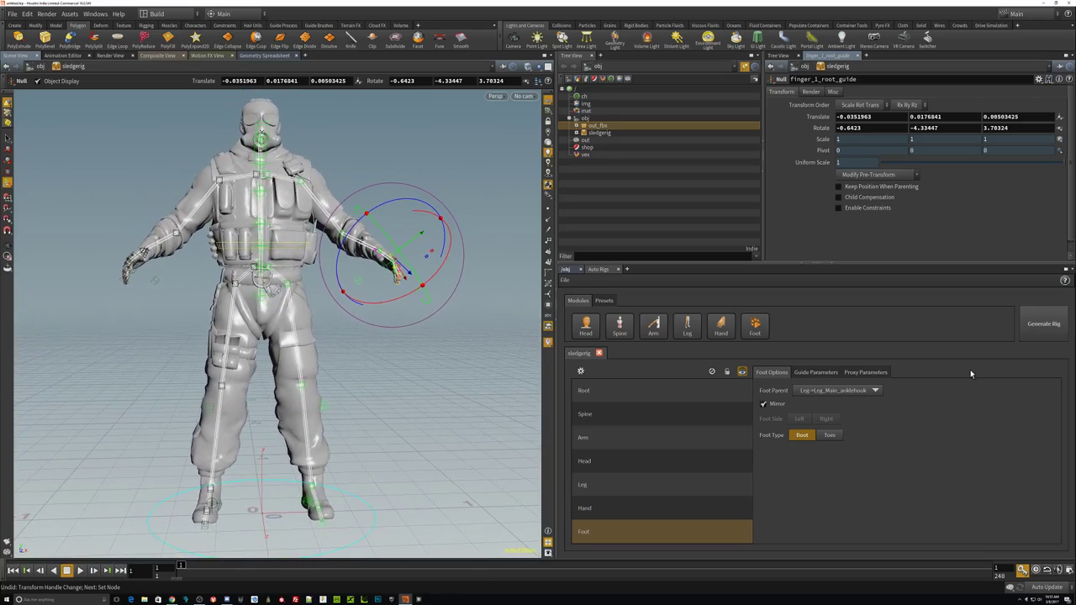
pyautogui.click(1034, 325)
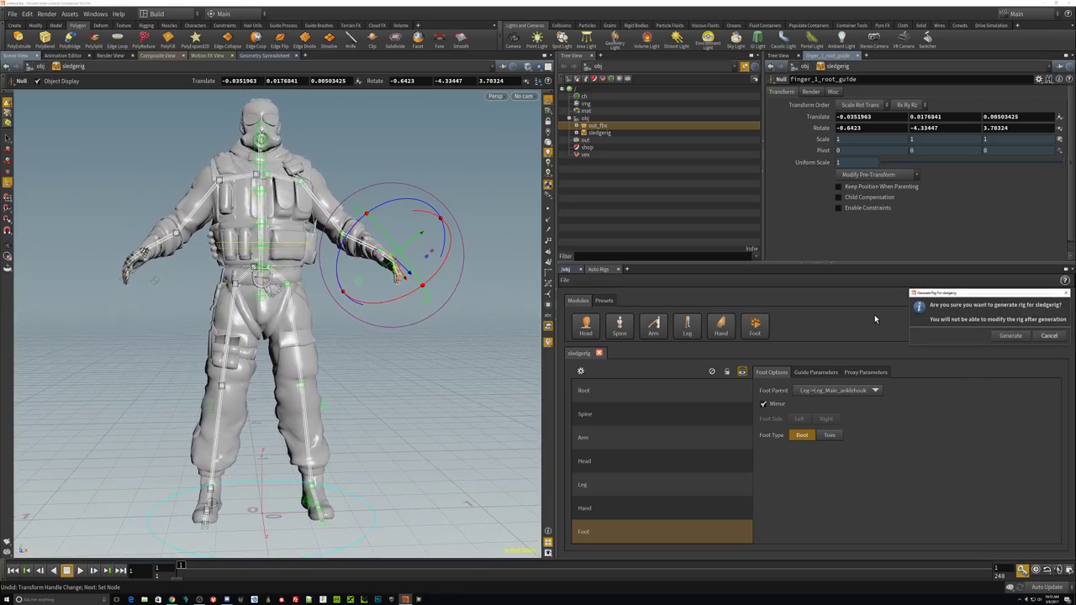
# Step: Confirm generating the sledgerig rig and move the success message aside
pyautogui.click(991, 337)
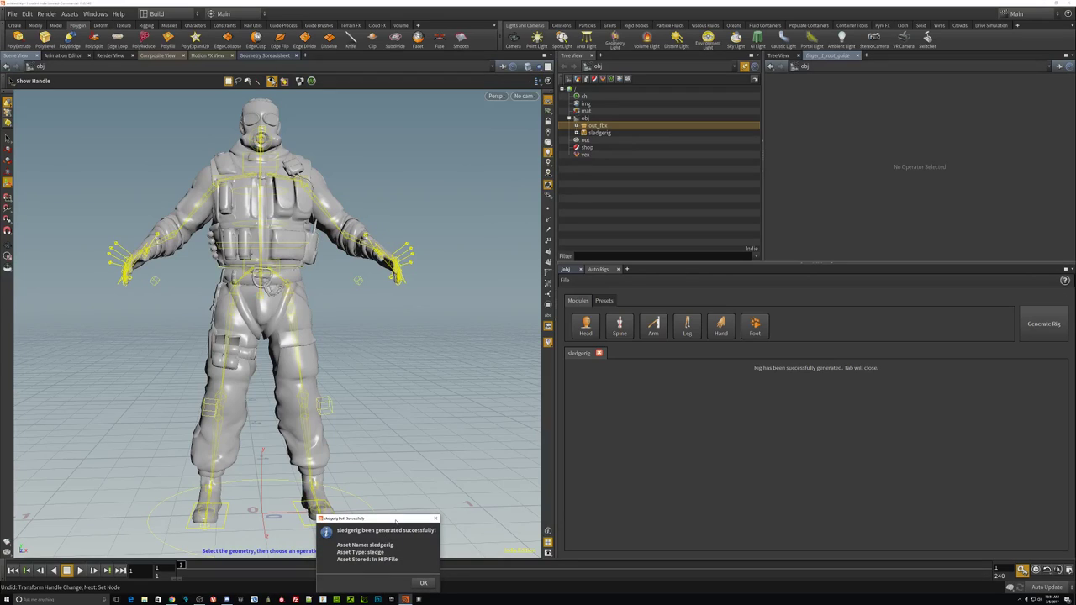
pyautogui.moveTo(395, 521); pyautogui.dragTo(441, 340)
# Step: Dismiss the build message and show the /obj network with the out_fbx and sledgerig nodes
pyautogui.click(471, 402)
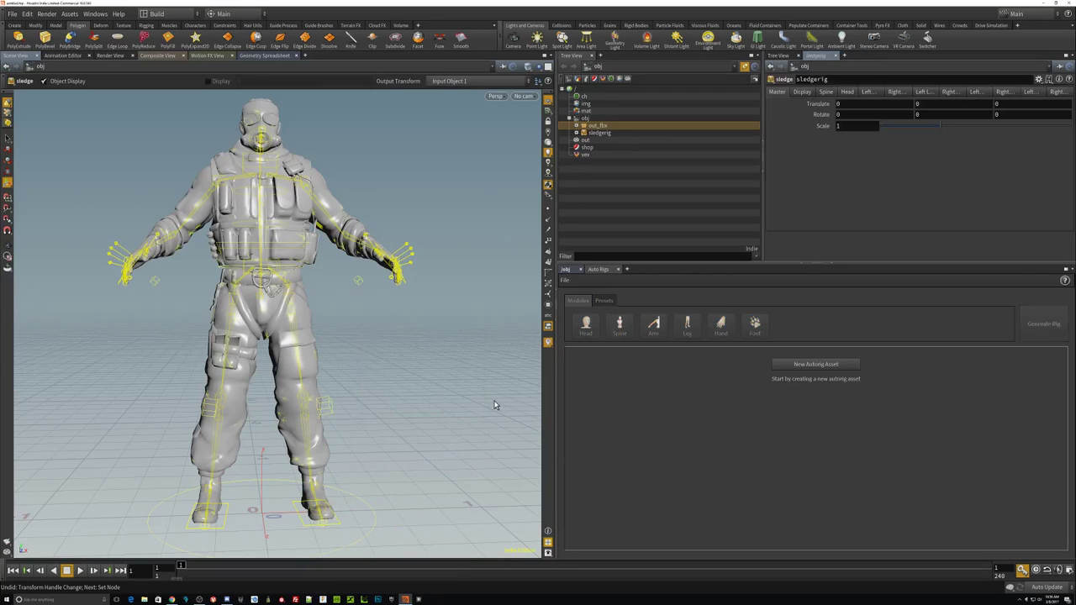
pyautogui.click(571, 269)
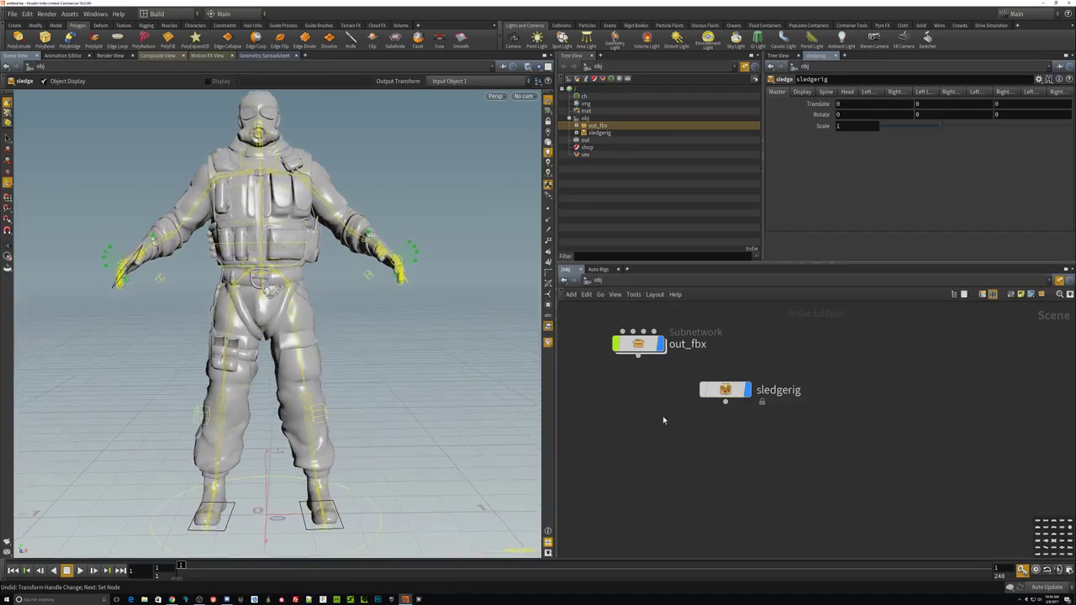
pyautogui.moveTo(483, 310); pyautogui.dragTo(442, 252)
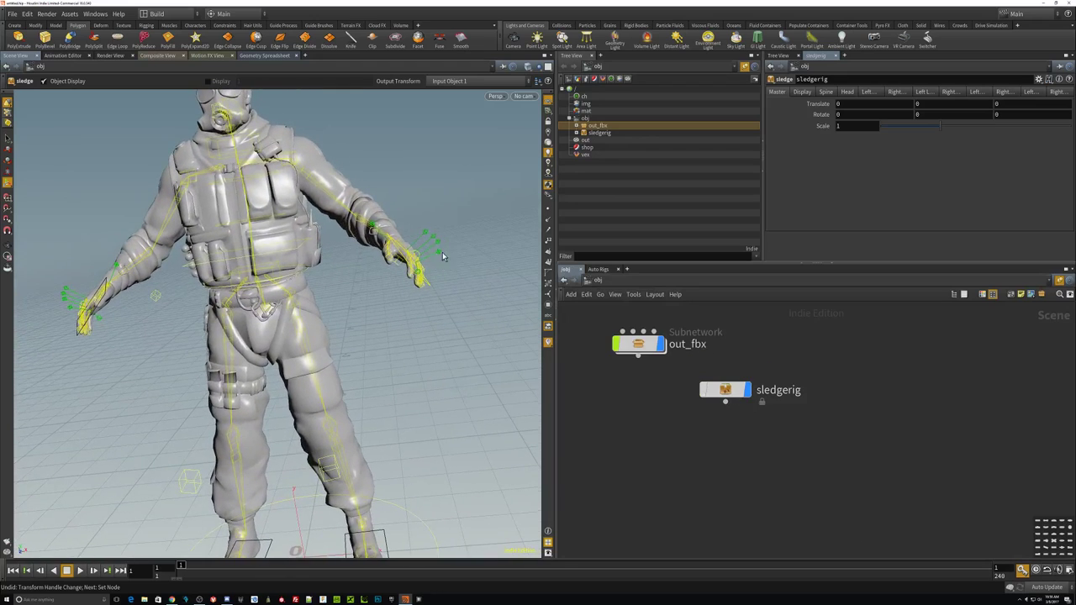
# Step: Curl the hand's fingers, settling at Curl 15.2911 and Finger Roll Rotate -1.81577
pyautogui.click(426, 232)
pyautogui.scroll(5, 437, 252)
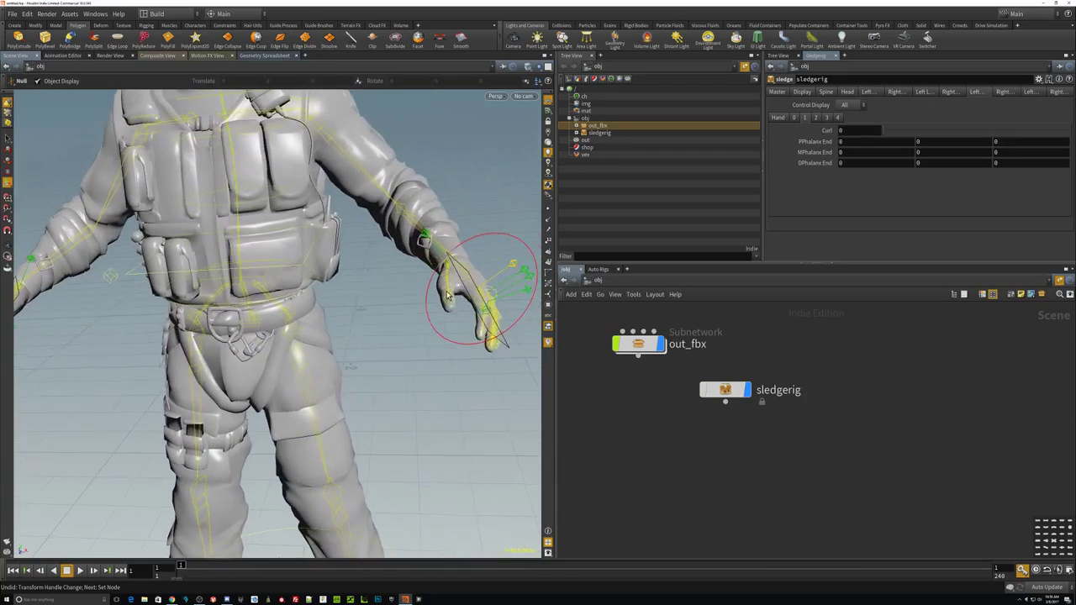
pyautogui.moveTo(445, 266); pyautogui.dragTo(438, 269)
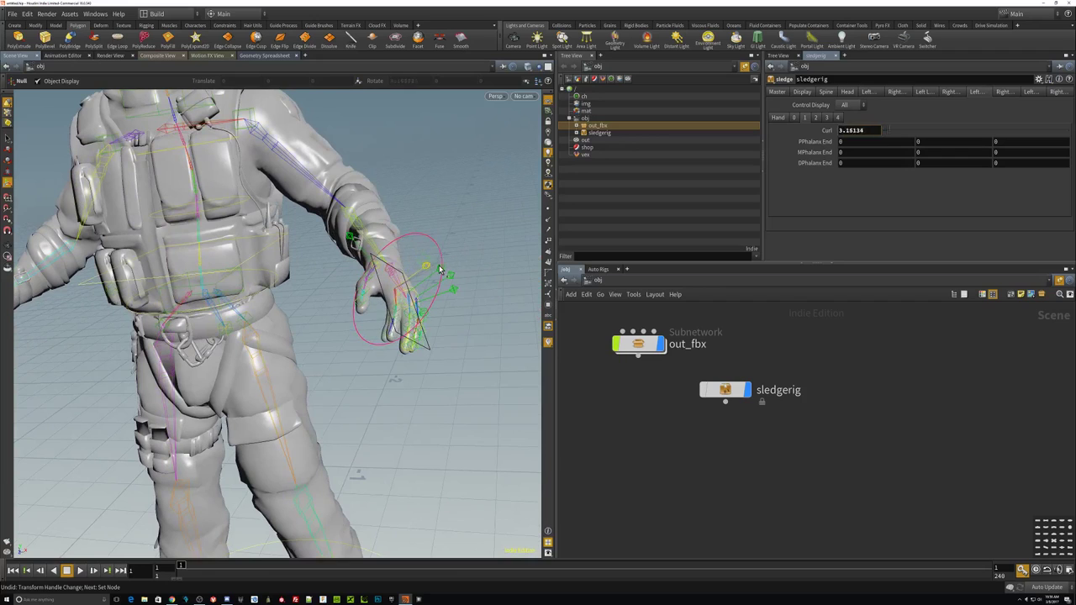
pyautogui.moveTo(445, 322)
pyautogui.keyDown('alt'); pyautogui.mouseDown()
pyautogui.moveTo(383, 286)
pyautogui.moveTo(395, 278)
pyautogui.moveTo(425, 290)
pyautogui.moveTo(470, 327)
pyautogui.mouseUp(); pyautogui.keyUp('alt')
pyautogui.click(414, 287)
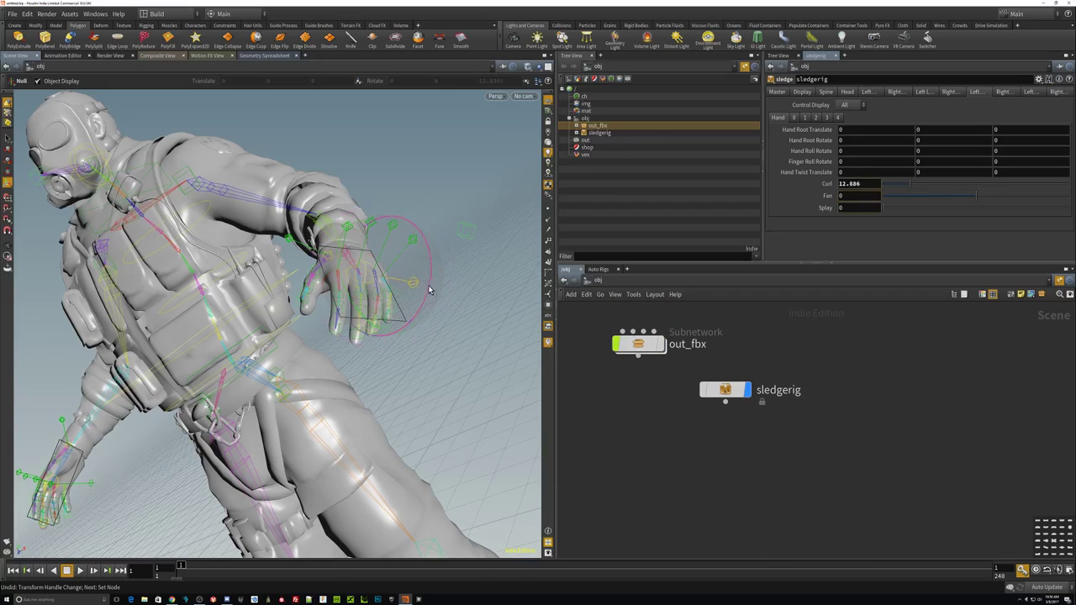
pyautogui.moveTo(426, 292)
pyautogui.keyDown('alt'); pyautogui.mouseDown()
pyautogui.moveTo(342, 357)
pyautogui.moveTo(250, 375)
pyautogui.moveTo(271, 449)
pyautogui.moveTo(273, 402)
pyautogui.moveTo(318, 395)
pyautogui.moveTo(297, 390)
pyautogui.mouseUp(); pyautogui.keyUp('alt')
pyautogui.click(297, 391)
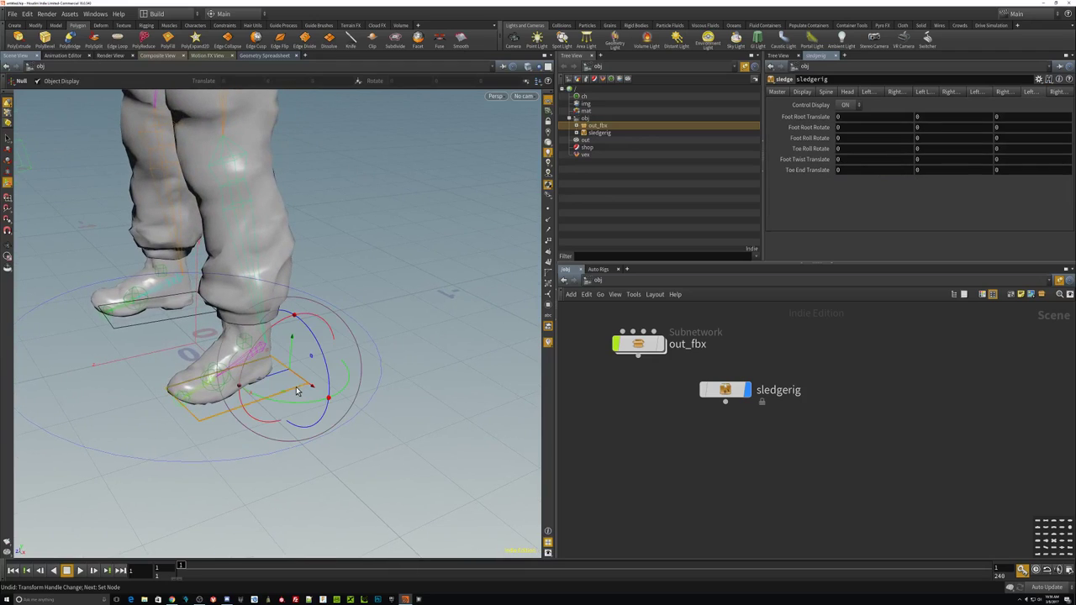
pyautogui.moveTo(293, 343)
pyautogui.mouseDown()
pyautogui.moveTo(283, 367)
pyautogui.moveTo(308, 393)
pyautogui.moveTo(290, 432)
pyautogui.moveTo(212, 436)
pyautogui.mouseUp()
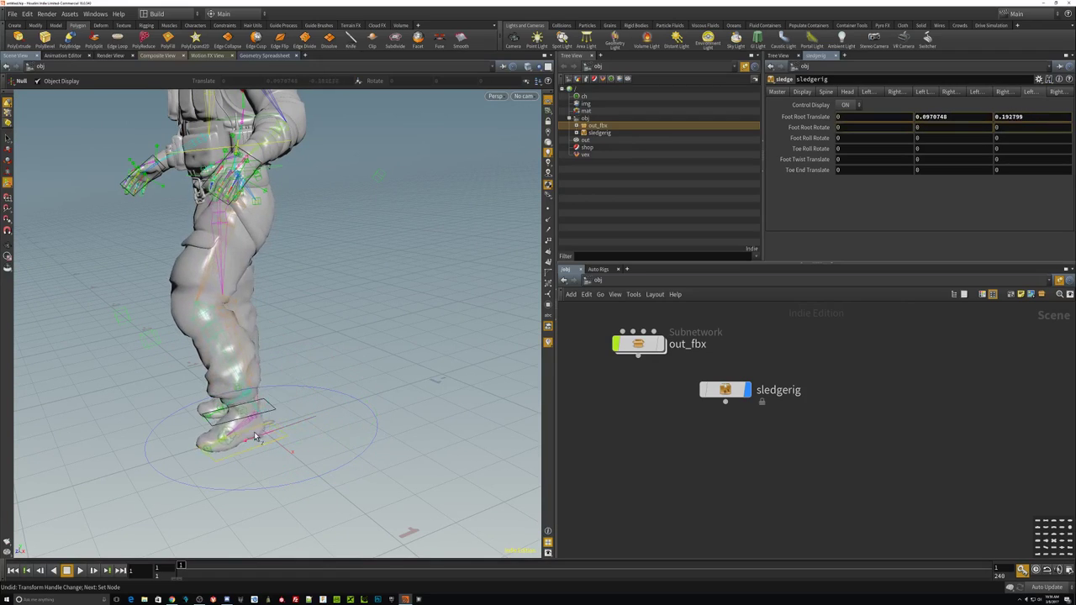
pyautogui.hotkey('ctrl', 'z')
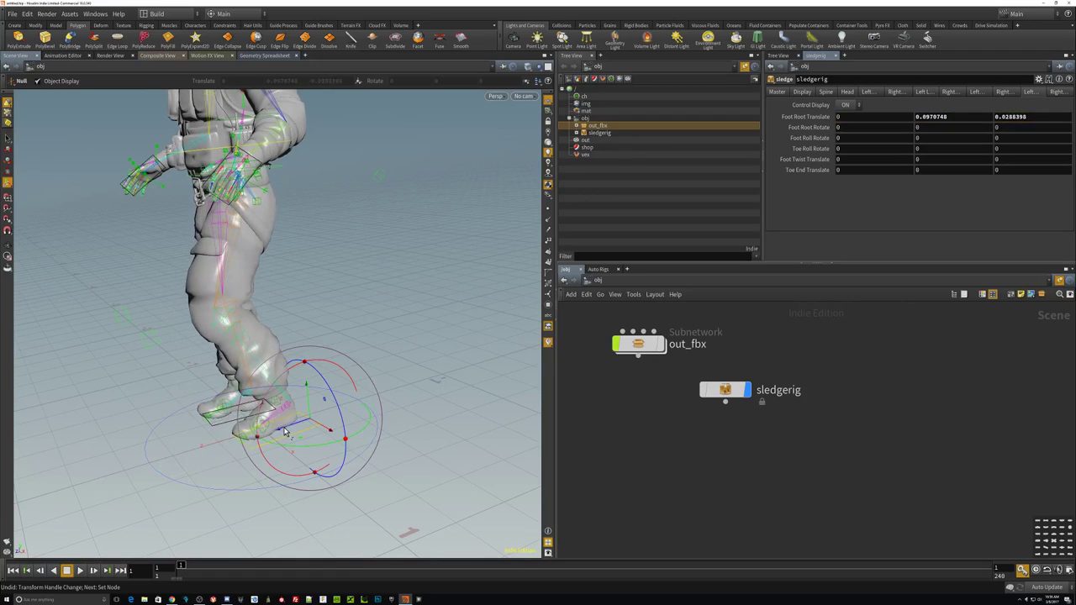
pyautogui.hotkey('ctrl', 'z')
pyautogui.hotkey('ctrl', 'z')
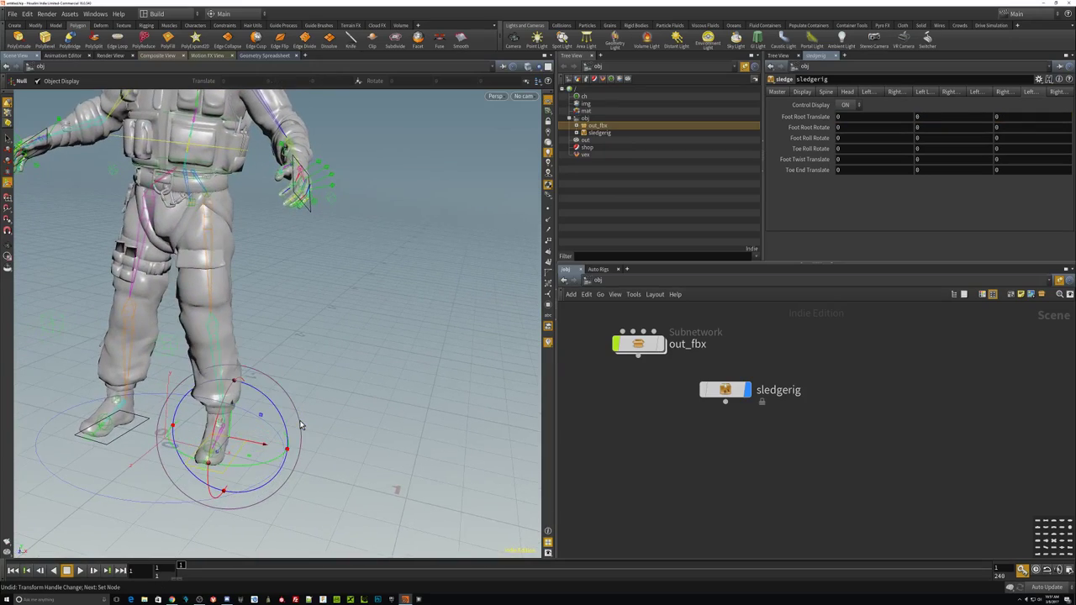
pyautogui.moveTo(300, 426)
pyautogui.keyDown('alt'); pyautogui.mouseDown()
pyautogui.moveTo(257, 366)
pyautogui.moveTo(241, 290)
pyautogui.moveTo(285, 301)
pyautogui.mouseUp(); pyautogui.keyUp('alt')
pyautogui.scroll(3, 257, 366)
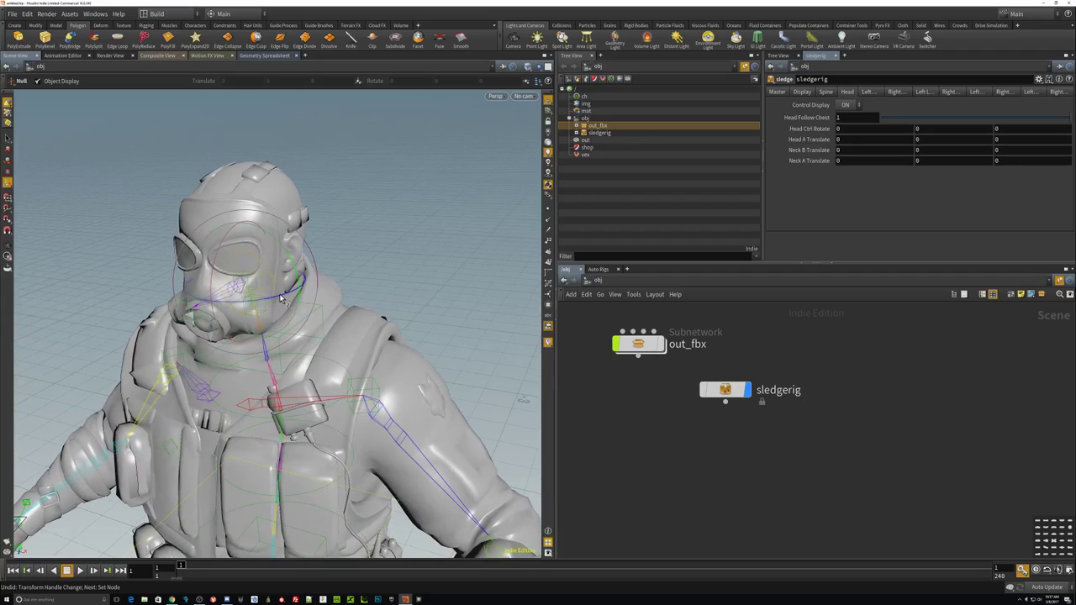
# Step: Turn the head slightly, then rotate the hand and curl its fingers further to Curl 43.8308
pyautogui.click(285, 299)
pyautogui.moveTo(248, 264)
pyautogui.mouseDown()
pyautogui.moveTo(284, 291)
pyautogui.moveTo(292, 448)
pyautogui.moveTo(294, 361)
pyautogui.moveTo(227, 373)
pyautogui.moveTo(283, 393)
pyautogui.moveTo(367, 346)
pyautogui.moveTo(336, 357)
pyautogui.moveTo(310, 403)
pyautogui.moveTo(275, 406)
pyautogui.mouseUp()
pyautogui.click(288, 436)
pyautogui.scroll(3, 356, 433)
pyautogui.click(345, 428)
pyautogui.moveTo(276, 407)
pyautogui.keyDown('alt'); pyautogui.mouseDown()
pyautogui.moveTo(233, 366)
pyautogui.moveTo(256, 341)
pyautogui.moveTo(313, 317)
pyautogui.moveTo(246, 336)
pyautogui.mouseUp(); pyautogui.keyUp('alt')
# Step: Uncurl the thumb and rotate the hand root into a thumbs-up pose
pyautogui.click(303, 313)
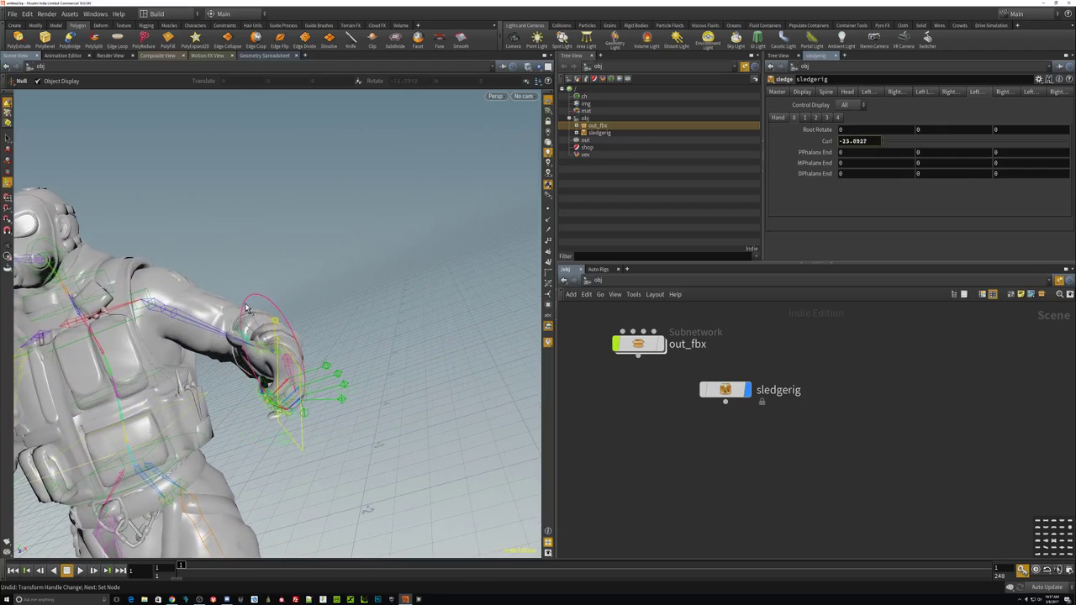
pyautogui.moveTo(243, 315); pyautogui.dragTo(241, 321)
pyautogui.moveTo(241, 321)
pyautogui.keyDown('alt'); pyautogui.mouseDown()
pyautogui.moveTo(235, 375)
pyautogui.moveTo(220, 362)
pyautogui.moveTo(233, 375)
pyautogui.mouseUp(); pyautogui.keyUp('alt')
pyautogui.click(217, 362)
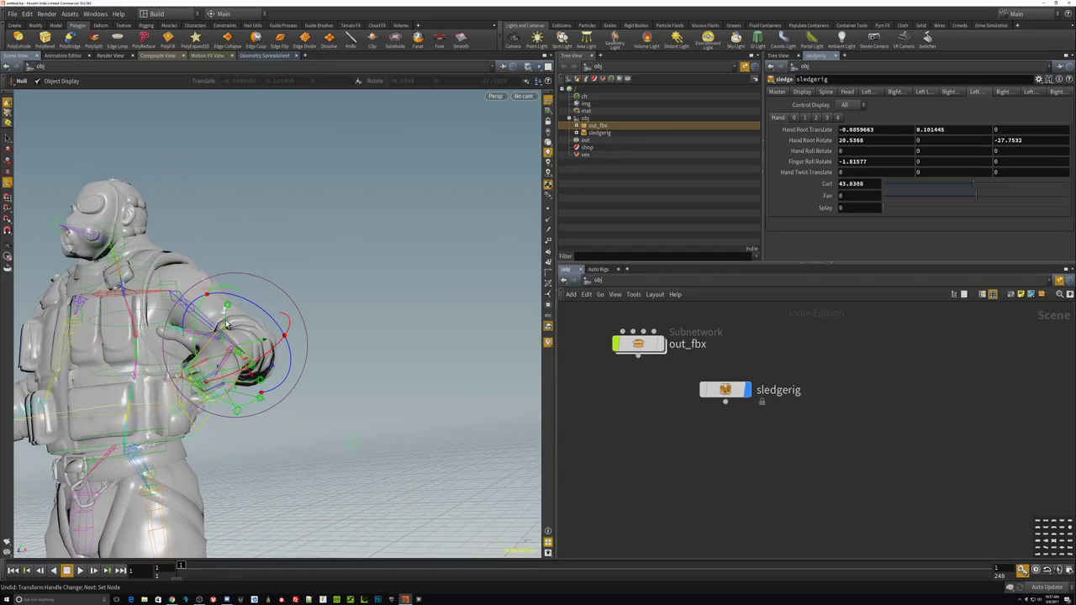
pyautogui.moveTo(200, 316)
pyautogui.mouseDown()
pyautogui.moveTo(202, 304)
pyautogui.moveTo(174, 422)
pyautogui.moveTo(212, 417)
pyautogui.mouseUp()
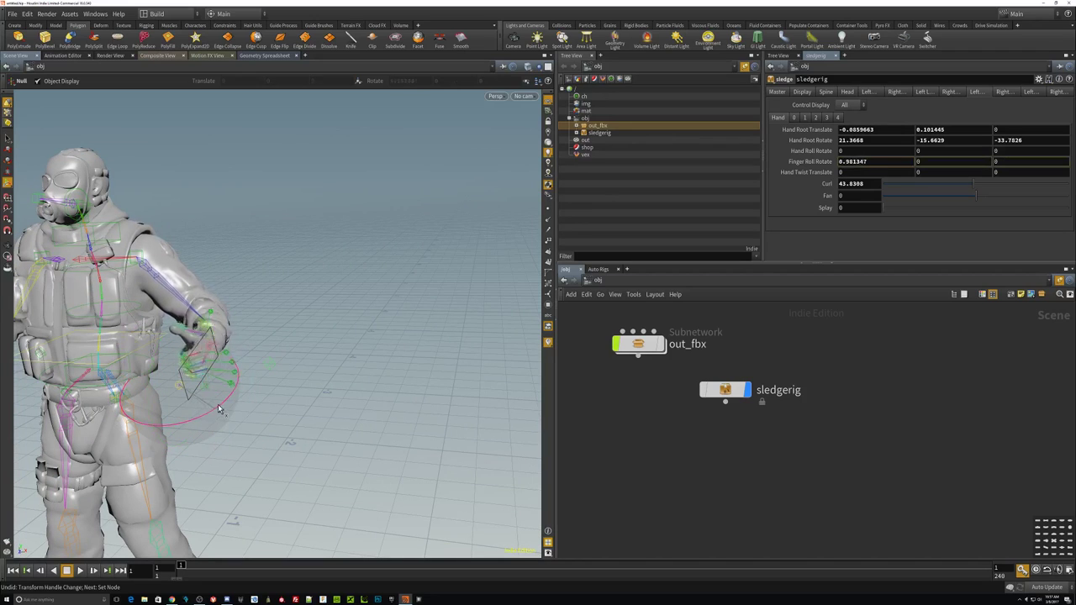
pyautogui.moveTo(215, 406)
pyautogui.keyDown('alt'); pyautogui.mouseDown()
pyautogui.moveTo(176, 420)
pyautogui.moveTo(417, 415)
pyautogui.moveTo(468, 372)
pyautogui.moveTo(281, 424)
pyautogui.moveTo(312, 401)
pyautogui.moveTo(334, 412)
pyautogui.moveTo(252, 312)
pyautogui.moveTo(264, 335)
pyautogui.moveTo(303, 335)
pyautogui.moveTo(259, 320)
pyautogui.moveTo(260, 338)
pyautogui.moveTo(237, 313)
pyautogui.moveTo(216, 328)
pyautogui.mouseUp(); pyautogui.keyUp('alt')
# Step: Turn the head control to 6.49081, 0.928004, 1.93277 and select the sledgerig node
pyautogui.click(250, 311)
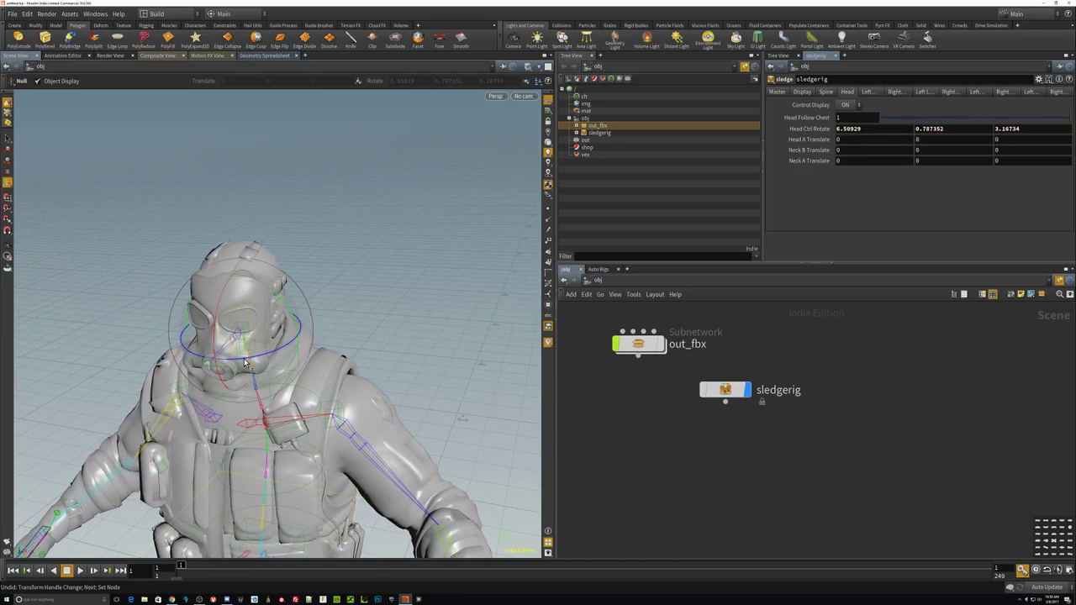
pyautogui.keyDown('alt'); pyautogui.moveTo(243, 363); pyautogui.dragTo(266, 396); pyautogui.keyUp('alt')
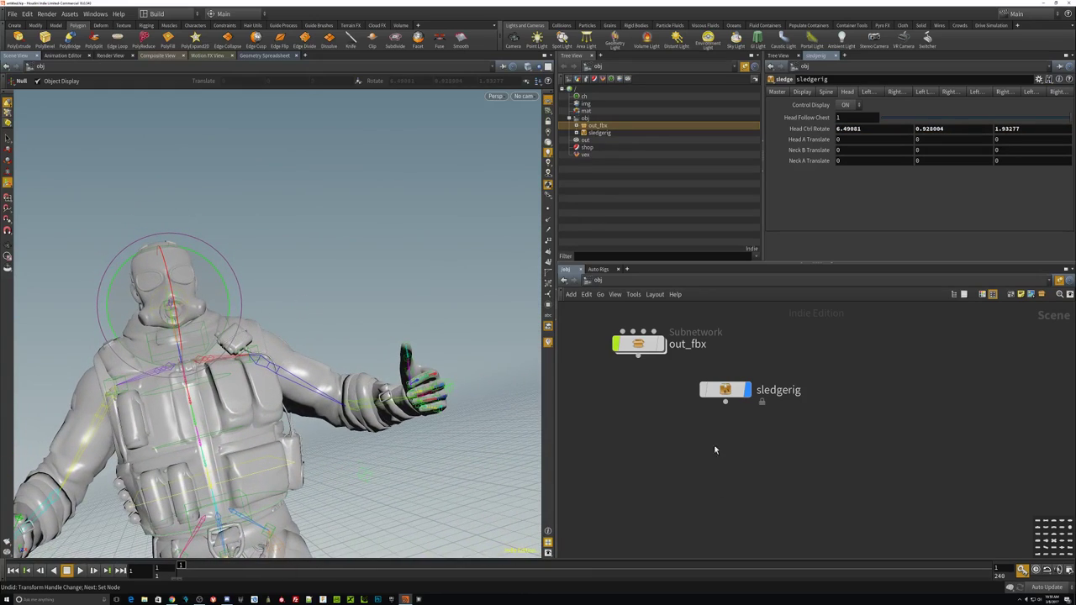
pyautogui.click(725, 394)
pyautogui.rightClick(725, 391)
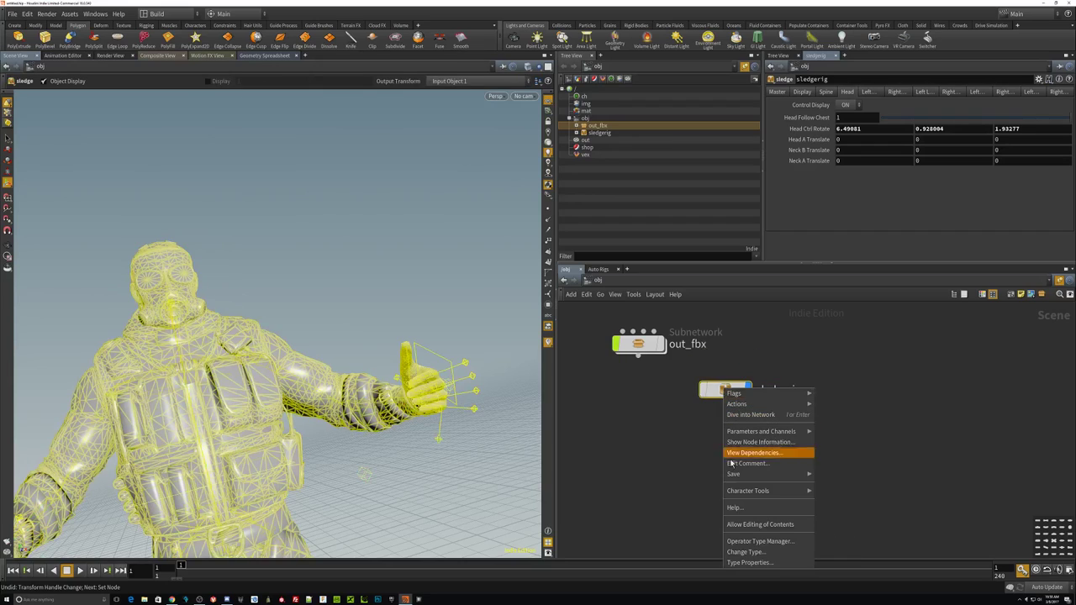
pyautogui.click(741, 529)
pyautogui.doubleClick(725, 391)
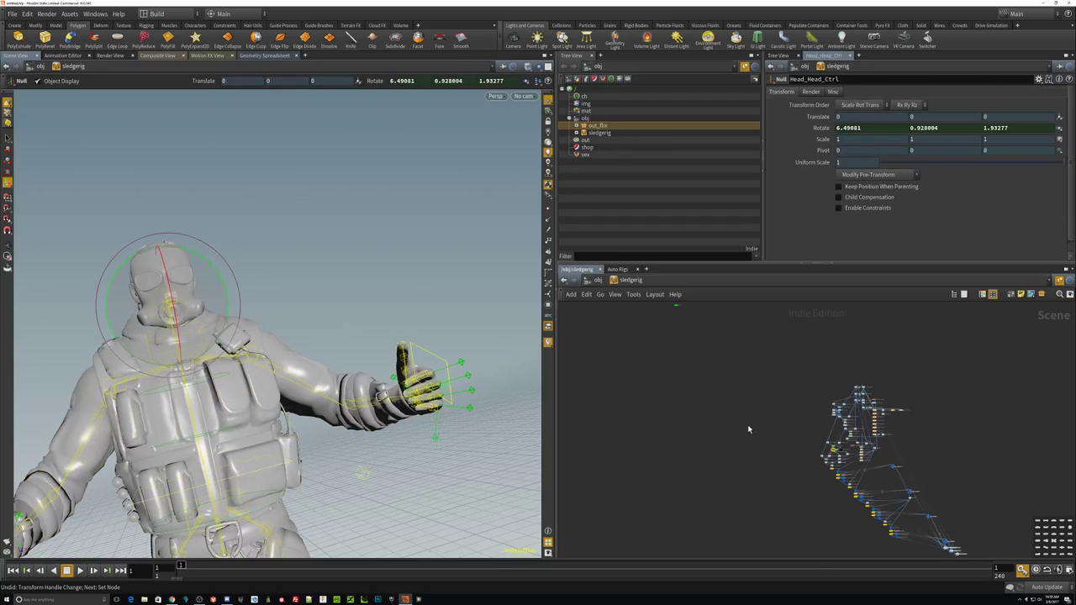
pyautogui.click(675, 305)
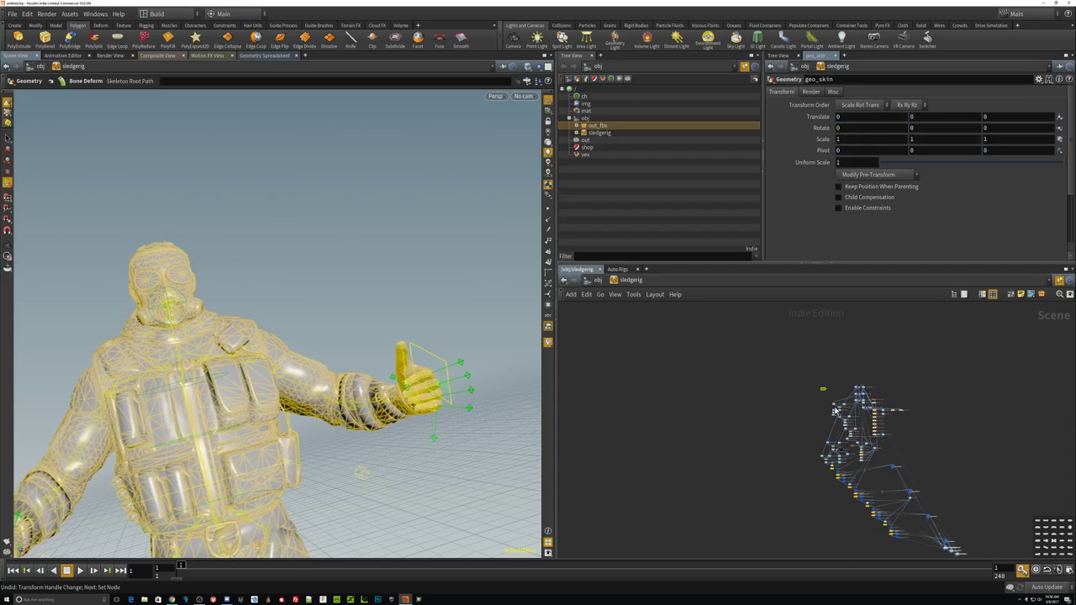
pyautogui.scroll(5, 824, 398)
pyautogui.moveTo(823, 398)
pyautogui.mouseDown(button='middle')
pyautogui.moveTo(700, 422)
pyautogui.moveTo(642, 414)
pyautogui.mouseUp(button='middle')
pyautogui.scroll(-3, 679, 405)
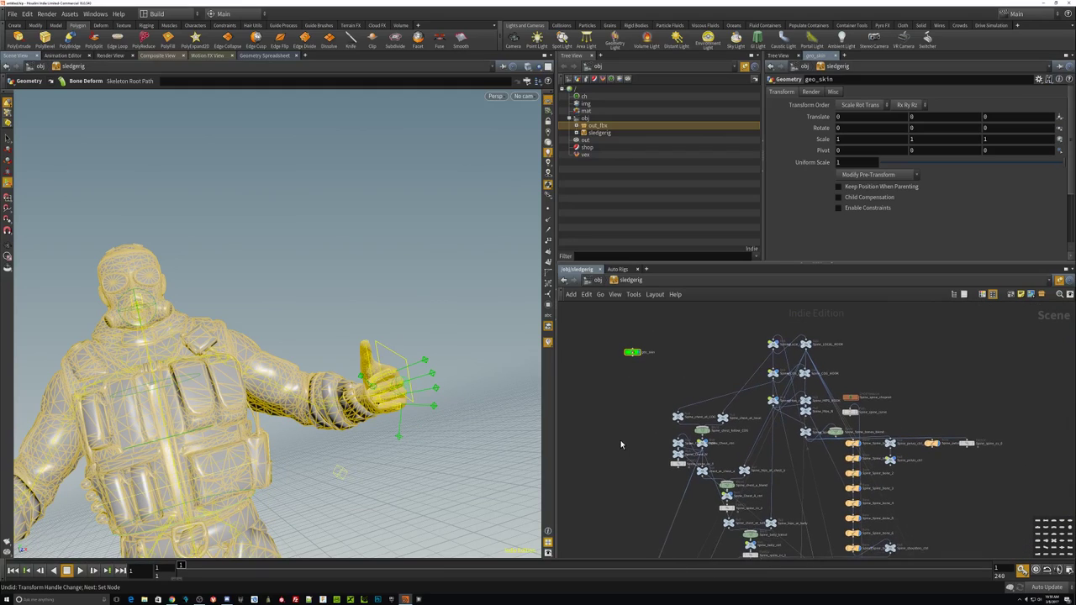
pyautogui.press('u')
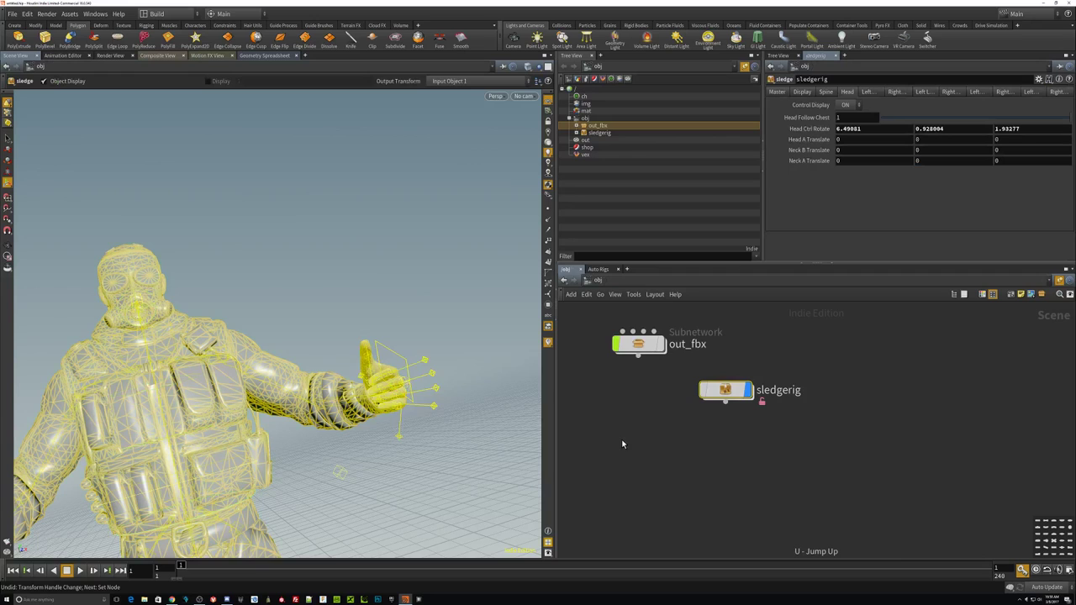
pyautogui.click(478, 443)
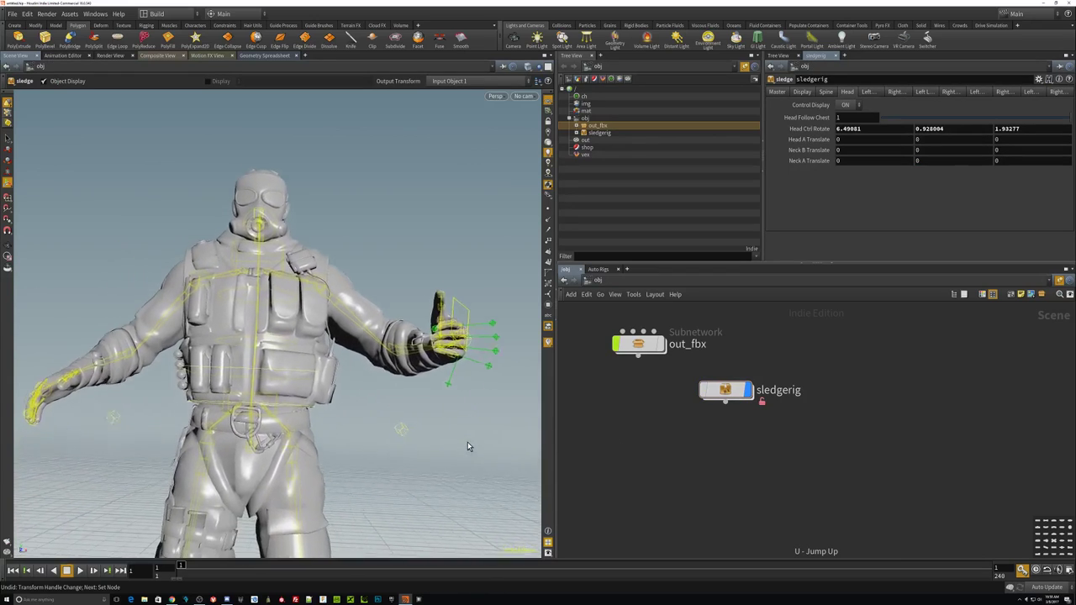